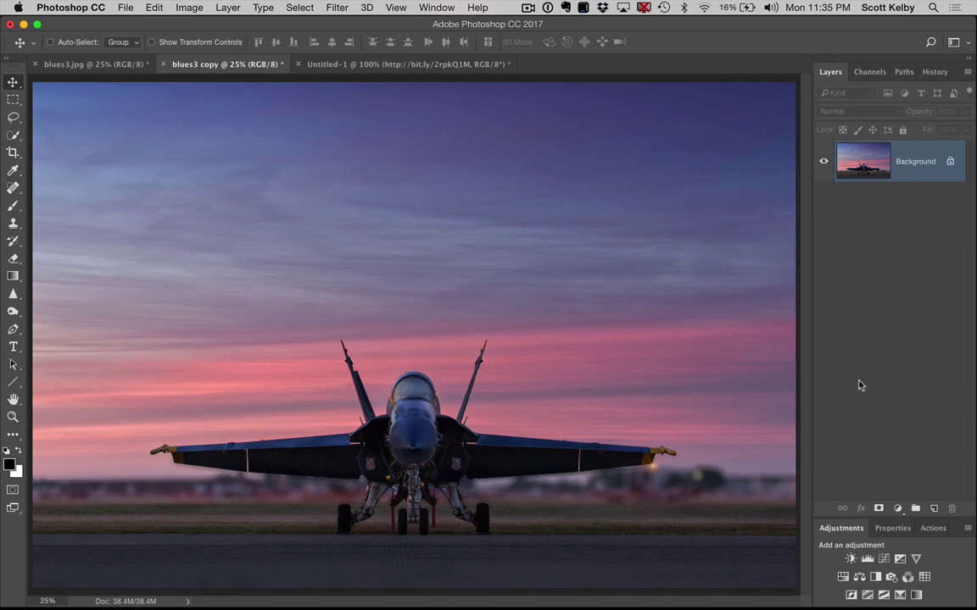
Convert the blues3 copy to flat Grayscale, then return to the colour blues3.jpg original.
left_click(461, 67)
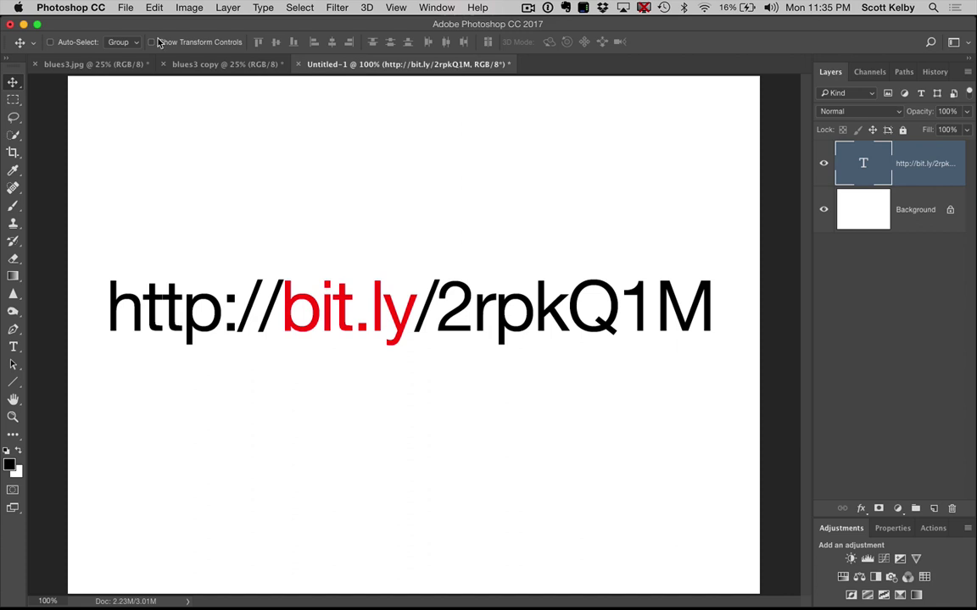
left_click(203, 64)
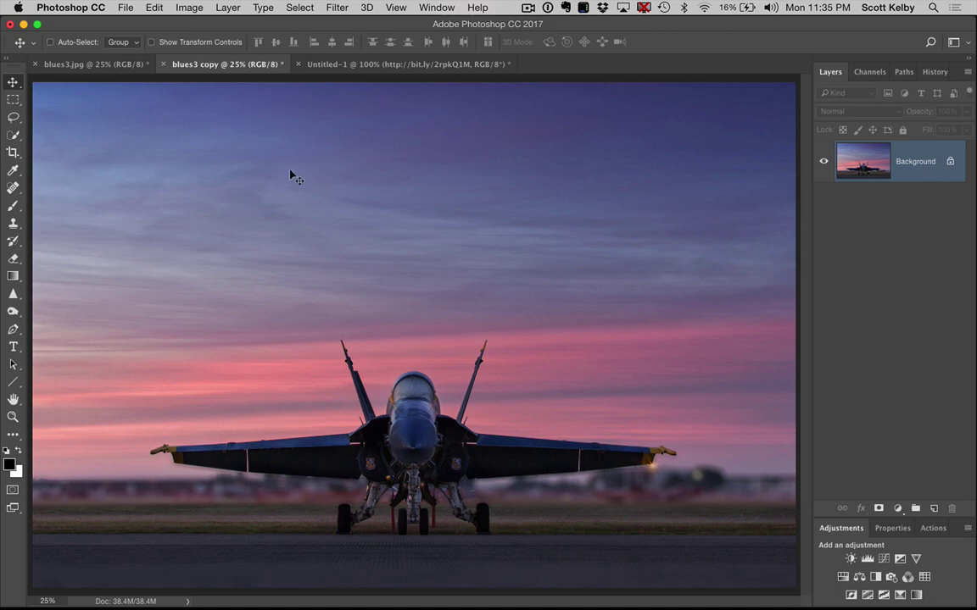
left_click(189, 8)
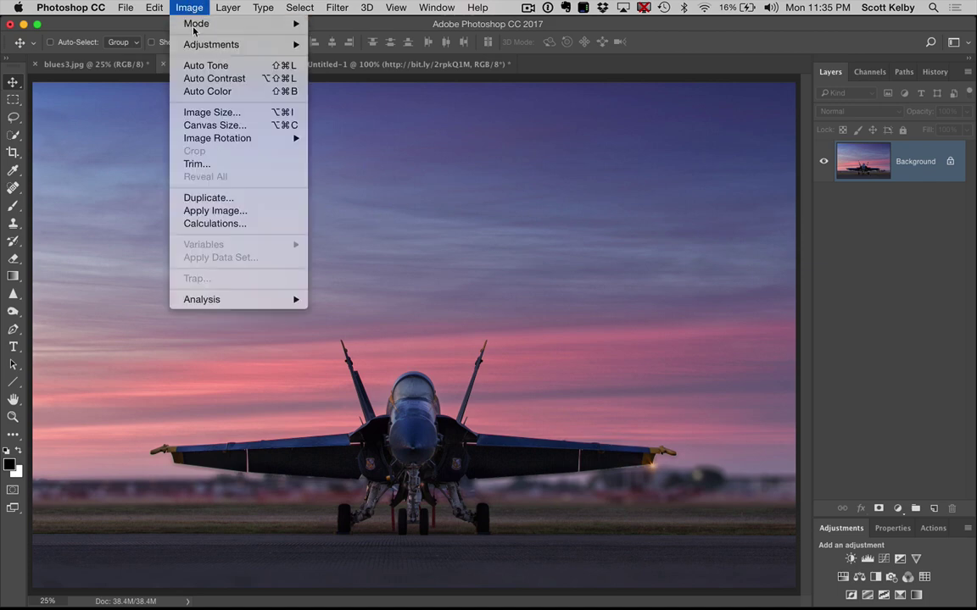
mouse_move(199, 24)
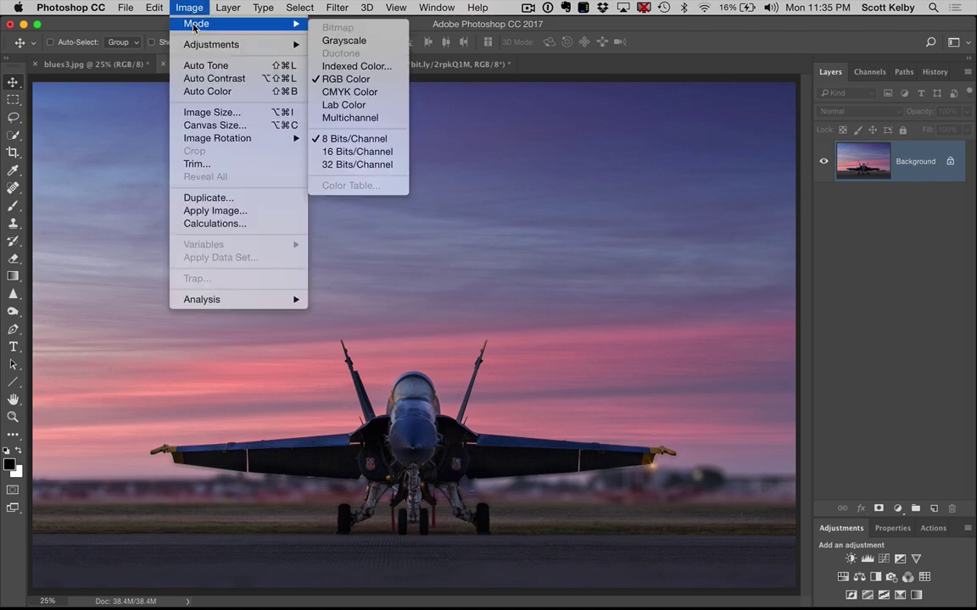
left_click(375, 42)
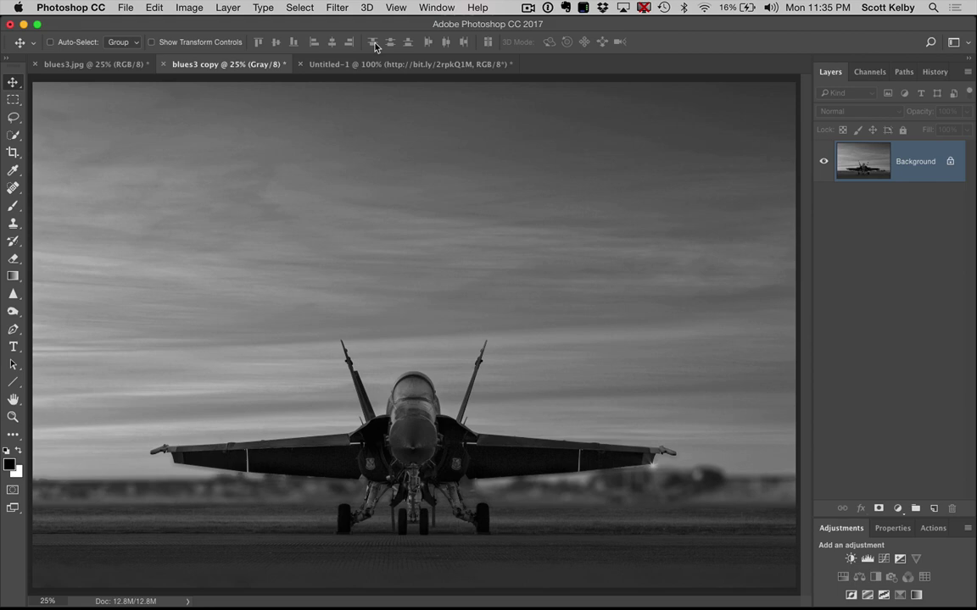
left_click(120, 61)
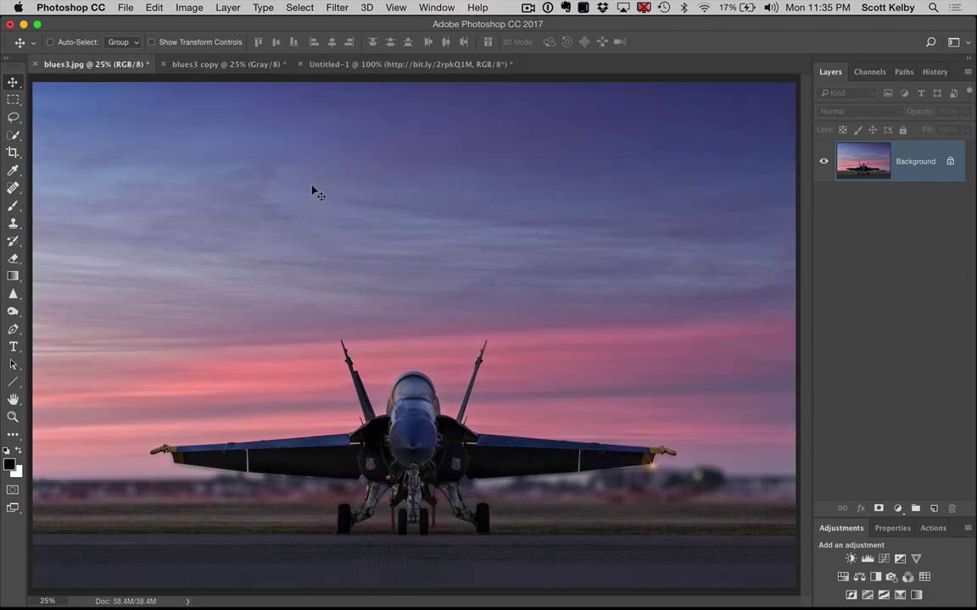
Start an Image > Calculations blend on blues3.jpg and raise its opacity to 100%.
left_click(187, 8)
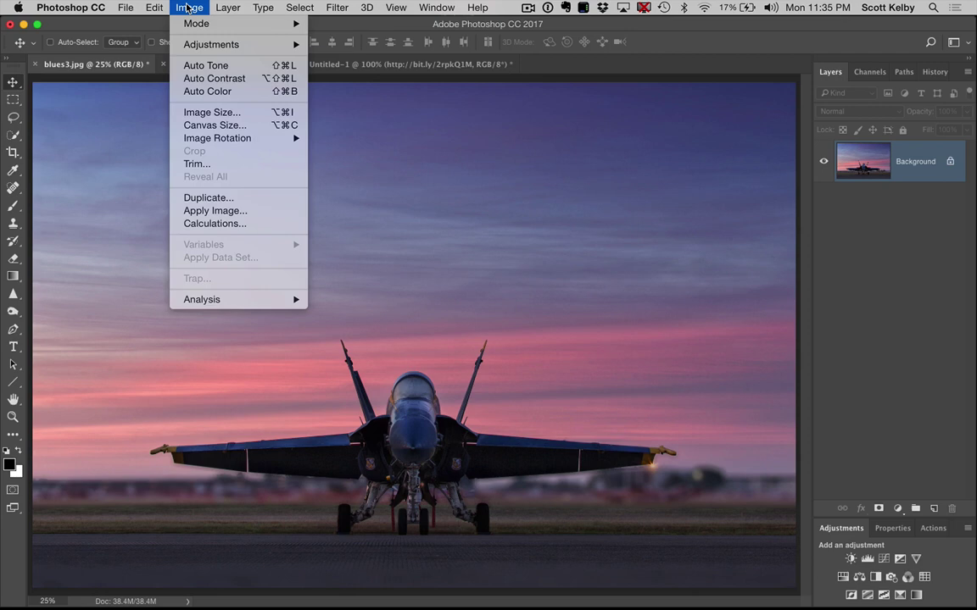
left_click(276, 224)
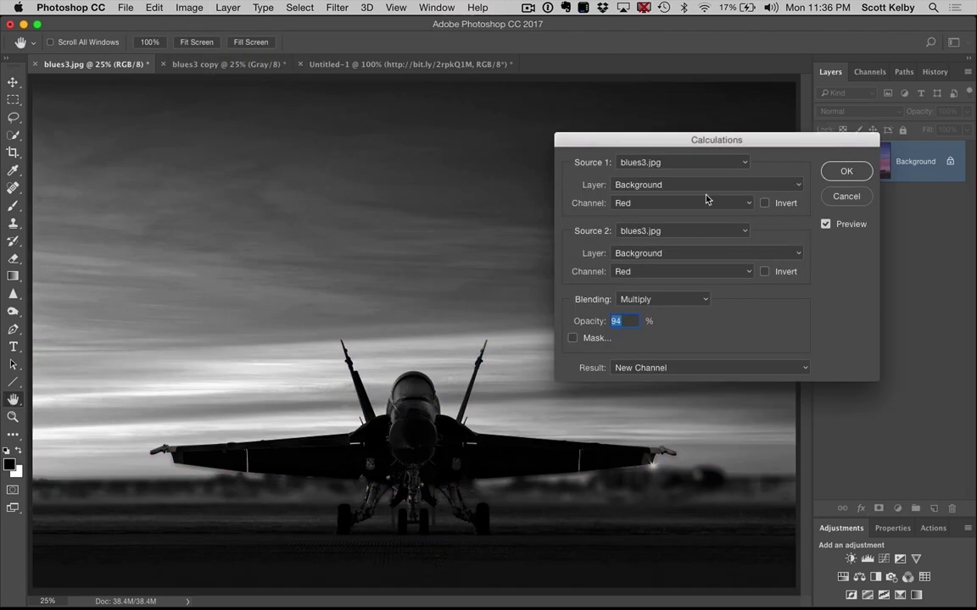
left_click_drag(669, 145, 659, 112)
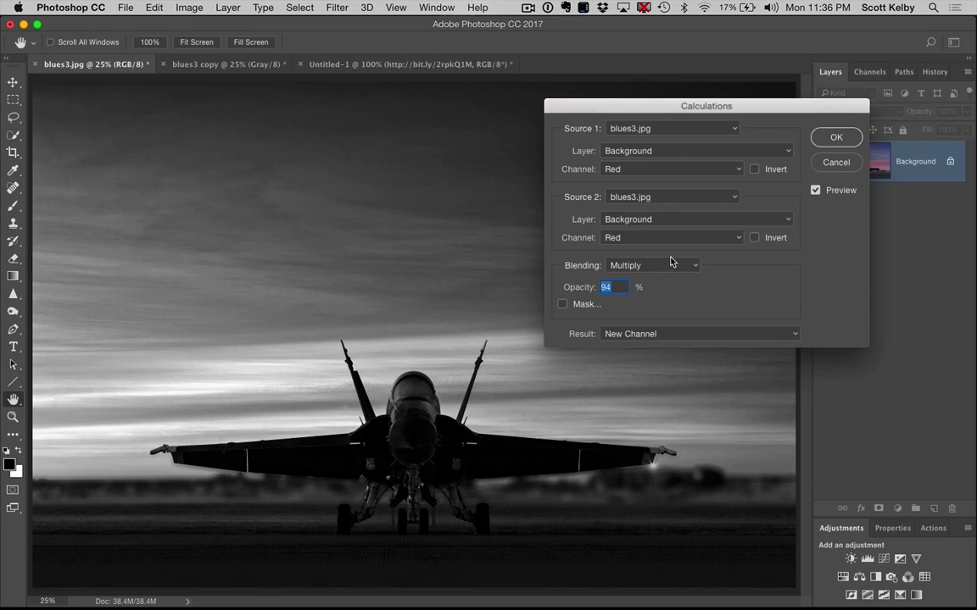
left_click_drag(579, 286, 596, 291)
Set the Calculations blending mode to Lighten.
left_click(693, 267)
left_click(790, 288)
left_click(691, 267)
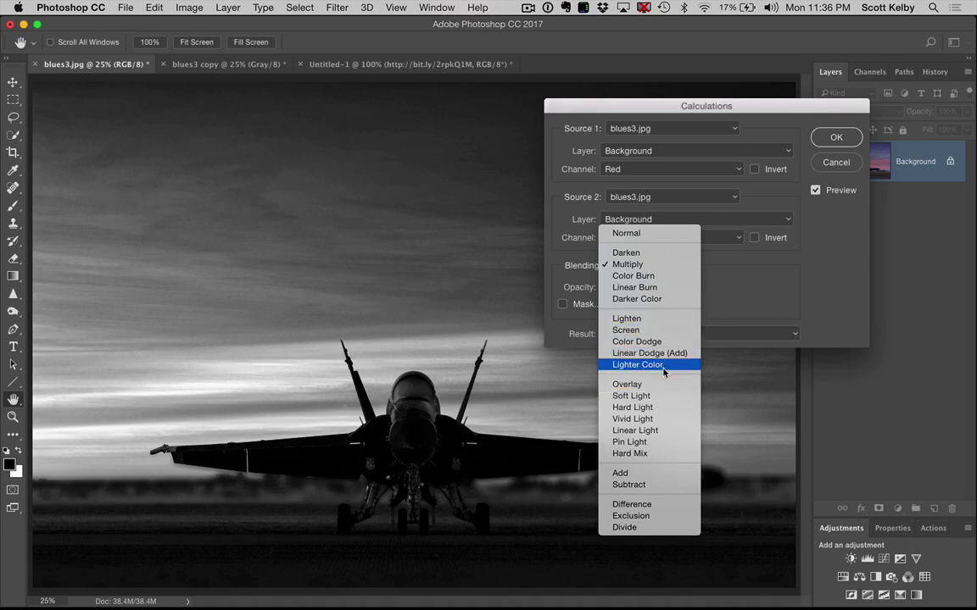
left_click(665, 319)
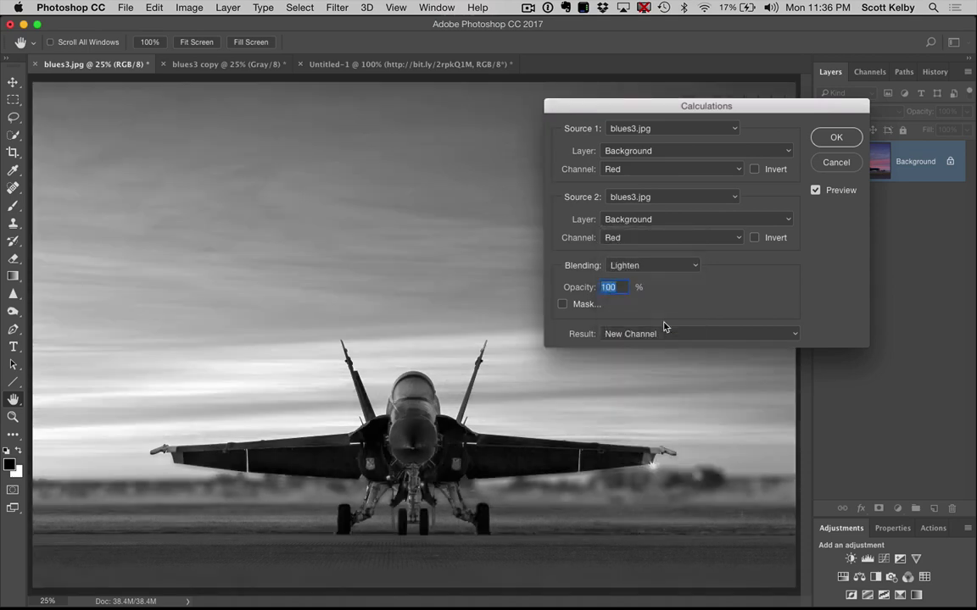
Try Screen and Overlay blending, ending on Soft Light.
left_click(670, 267)
left_click(669, 276)
left_click(669, 268)
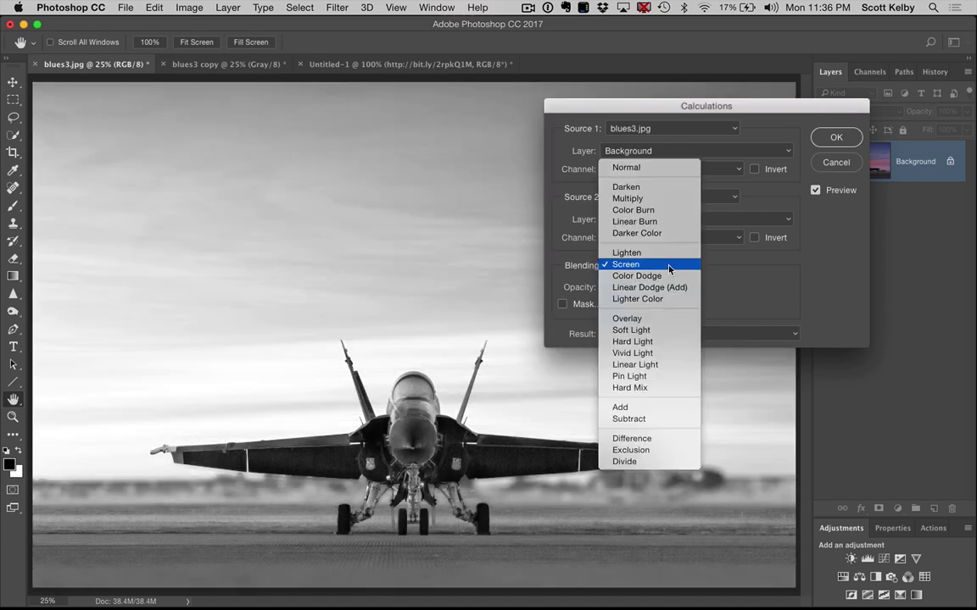
left_click(665, 318)
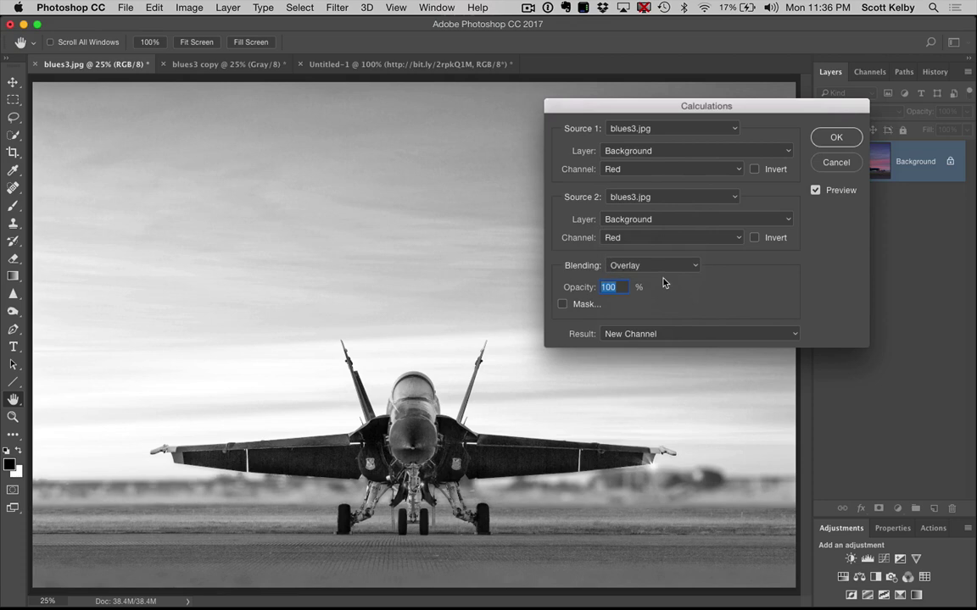
left_click(663, 268)
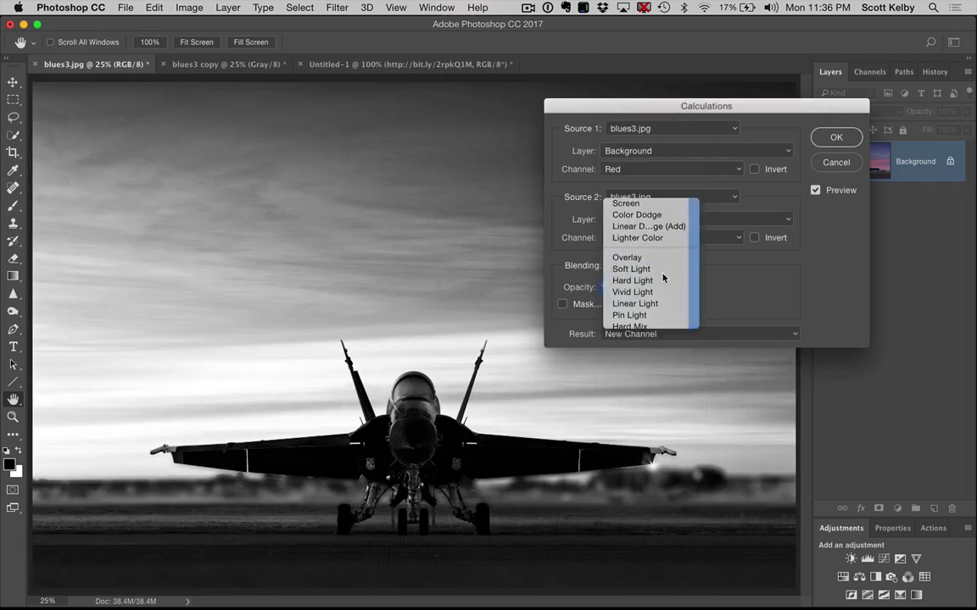
left_click(664, 276)
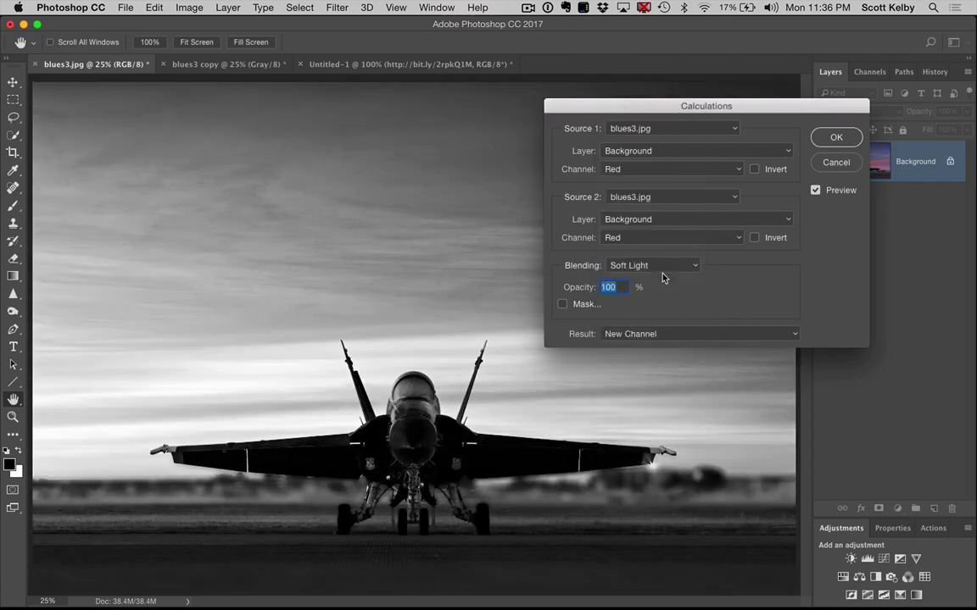
Check the channel choices for both Calculations sources.
left_click(723, 169)
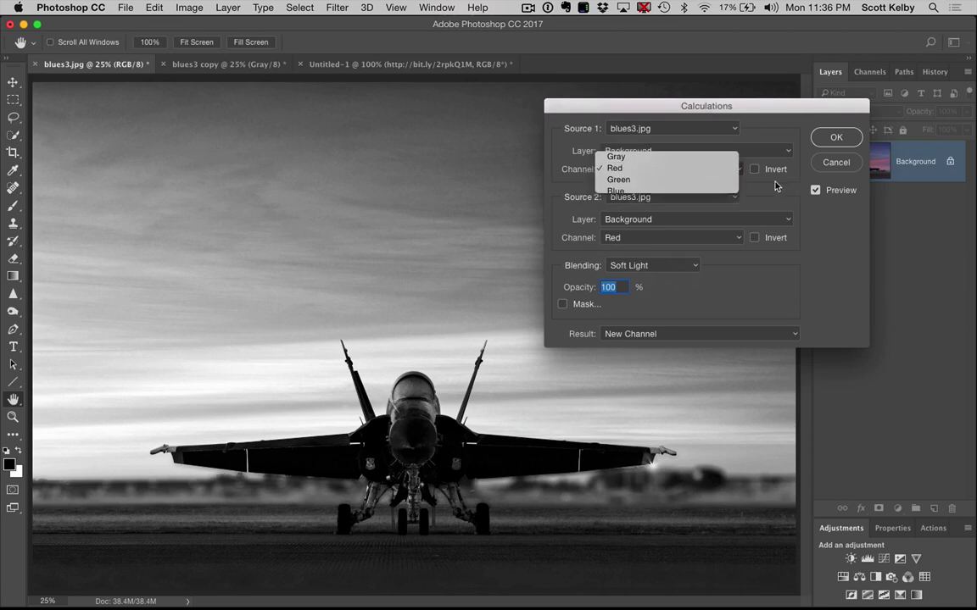
left_click(665, 237)
left_click(782, 200)
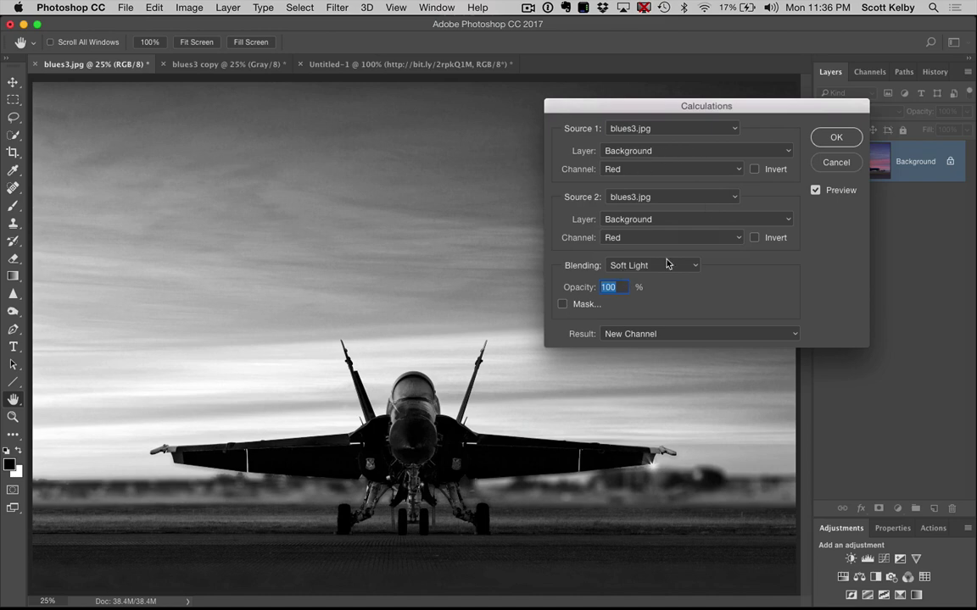
Try the Green, then Blue channel as the first source.
left_click(670, 170)
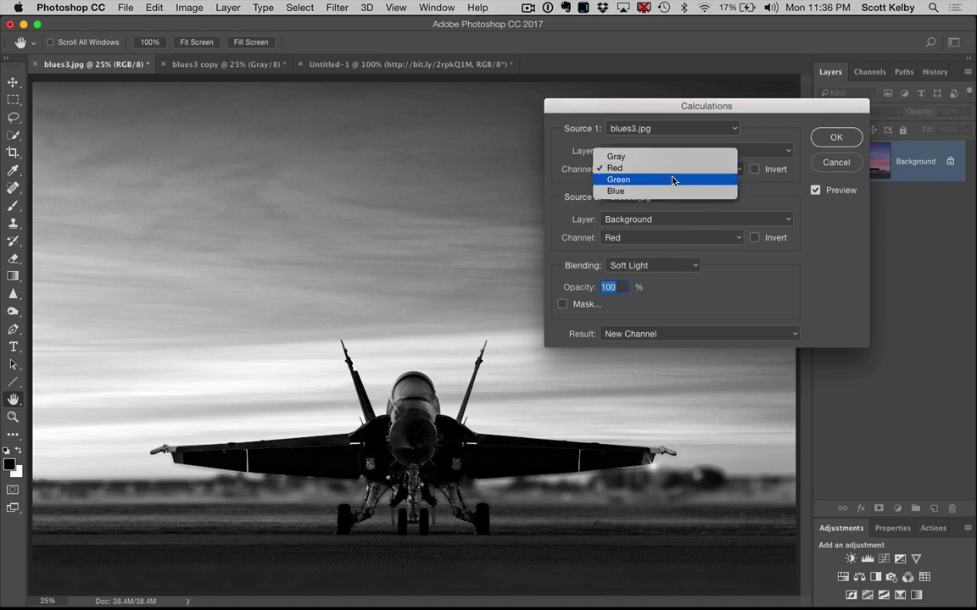
left_click(672, 180)
left_click(674, 178)
left_click(676, 178)
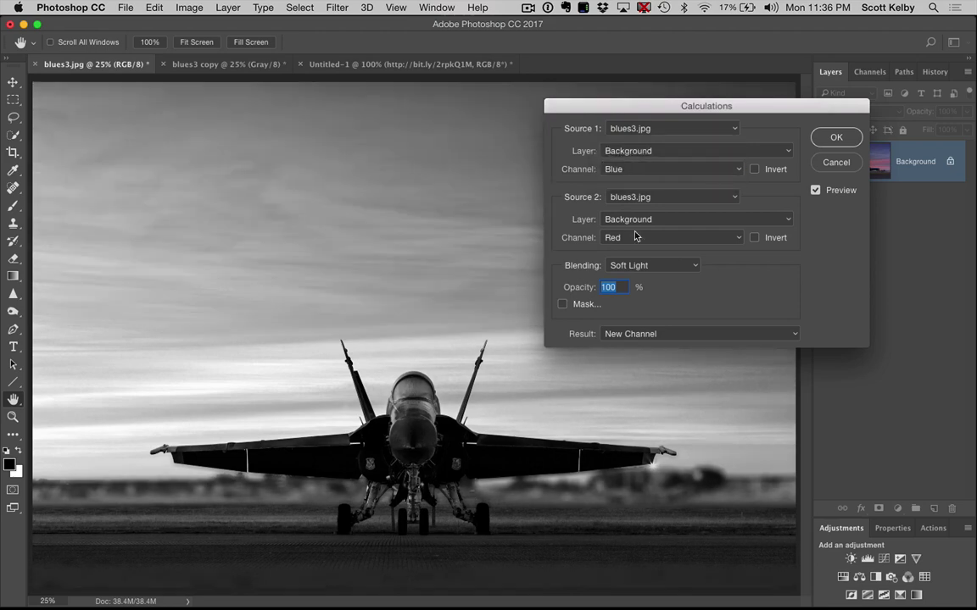
Set the second source to the Blue channel and the first source to Green.
left_click(650, 239)
left_click(650, 249)
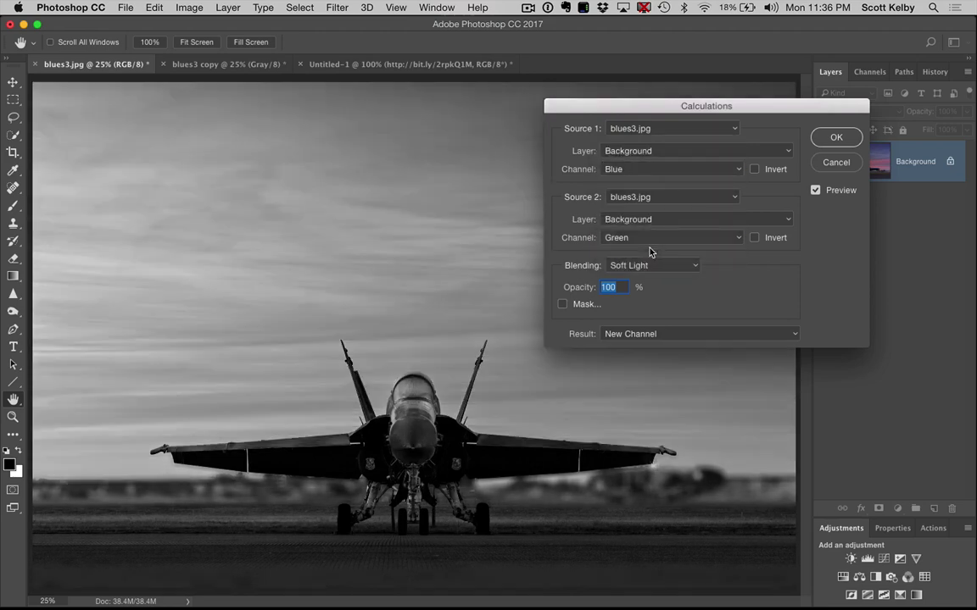
left_click(651, 240)
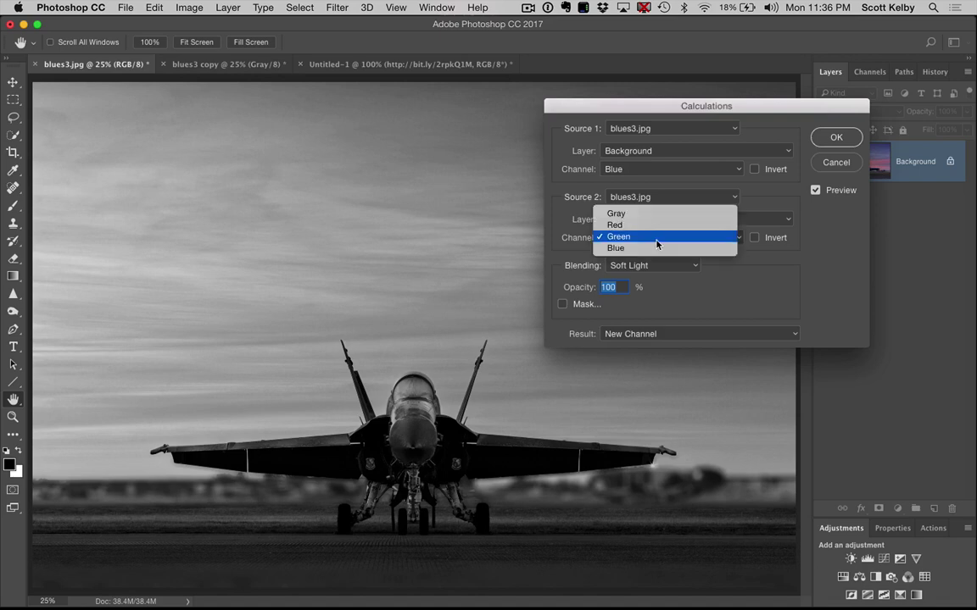
left_click(655, 249)
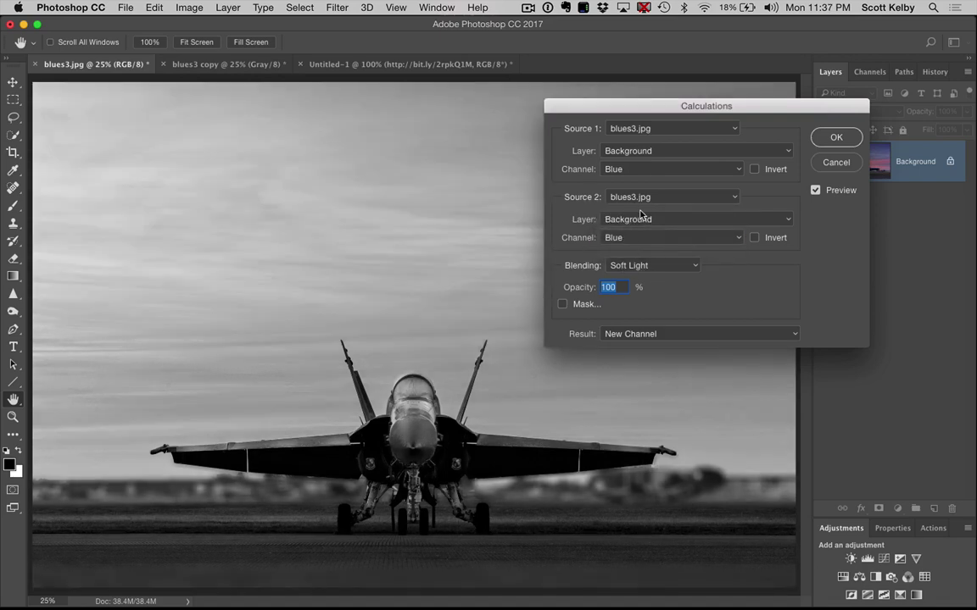
left_click(644, 169)
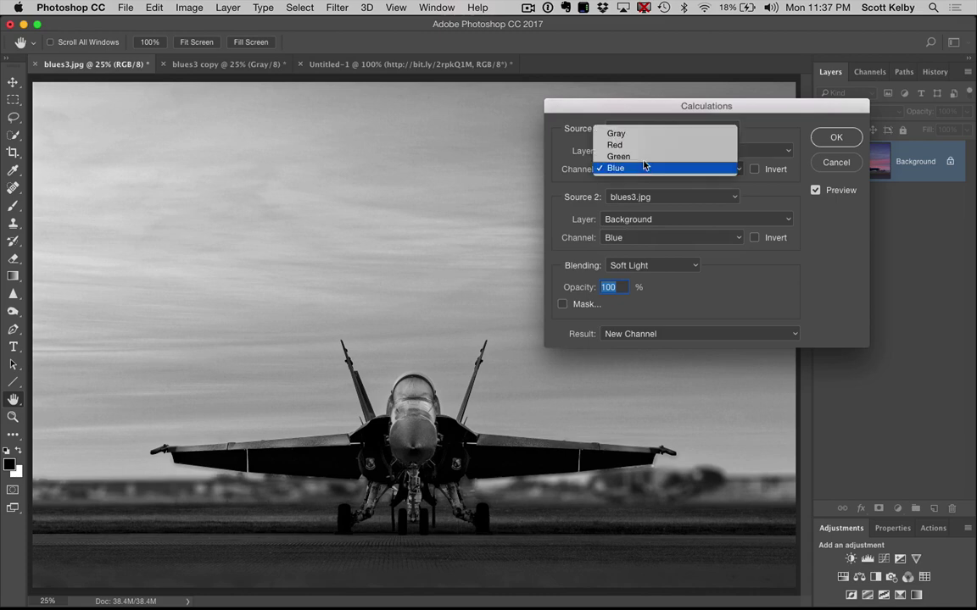
left_click(645, 158)
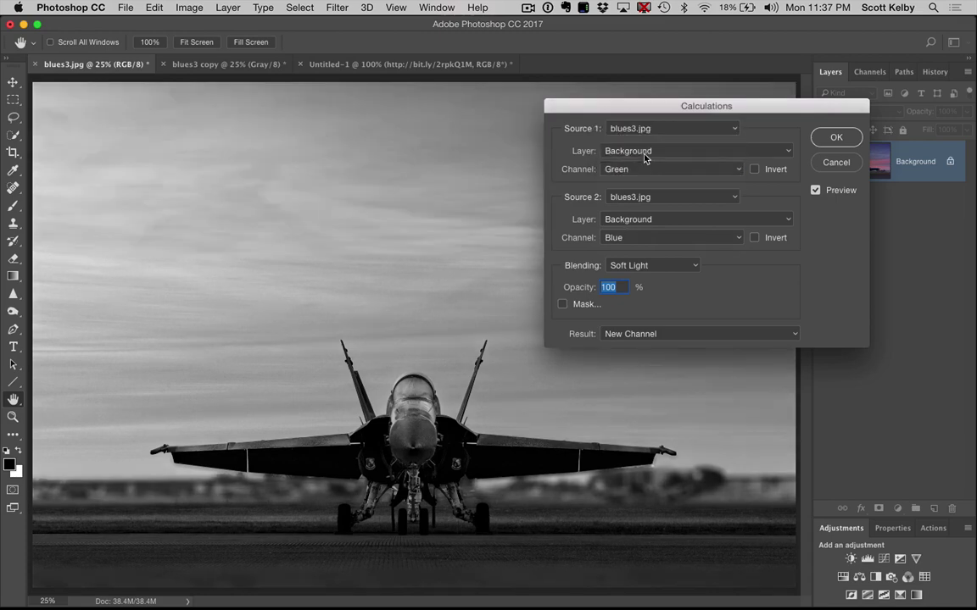
Try Overlay and Screen blending, then settle on Lighten.
left_click(666, 267)
left_click(670, 255)
left_click(684, 271)
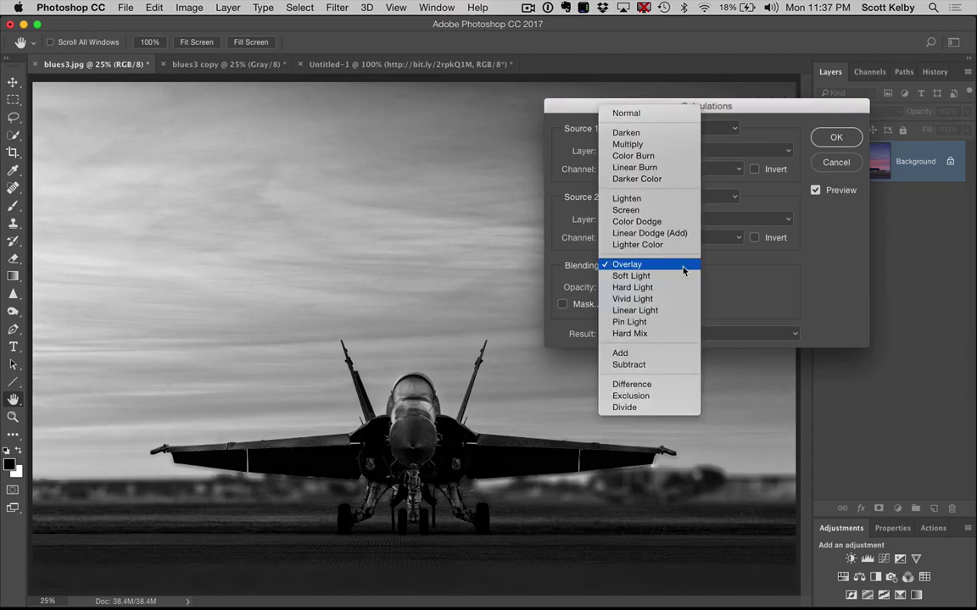
left_click(676, 211)
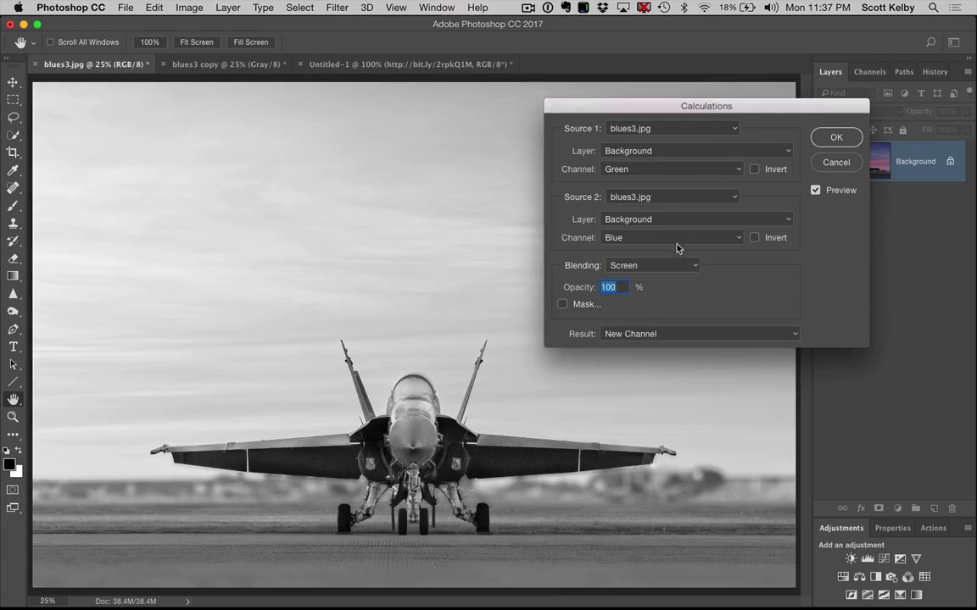
left_click(670, 265)
left_click(668, 254)
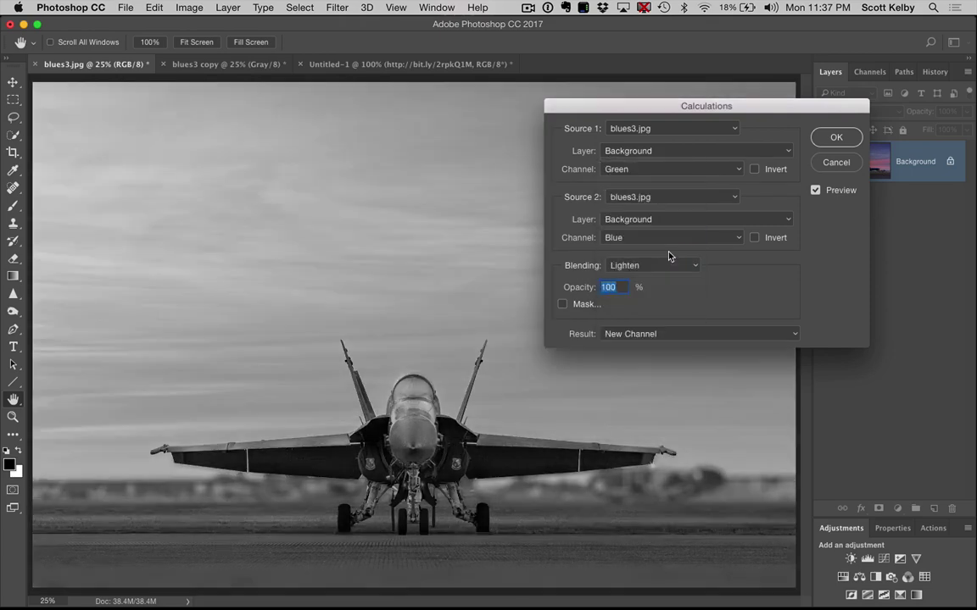
Blend the Blue source with the Red source at 83% opacity into a new channel.
left_click(647, 172)
left_click(648, 179)
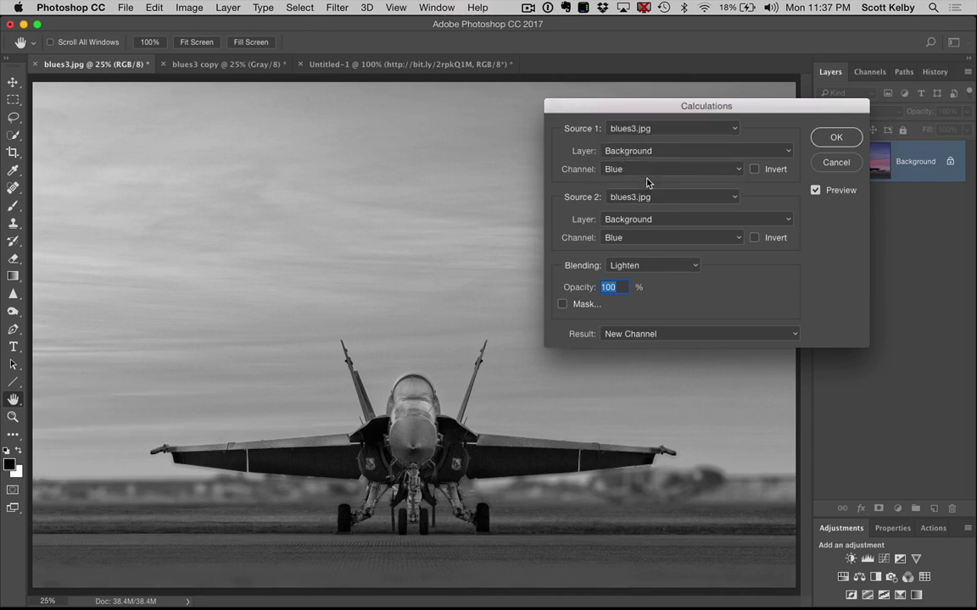
left_click(649, 238)
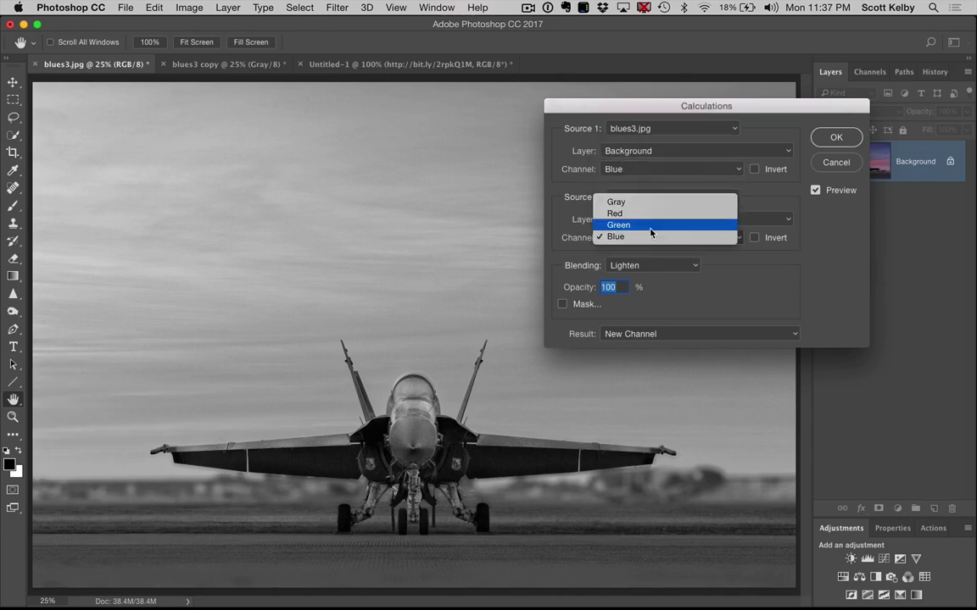
left_click(650, 225)
left_click(650, 236)
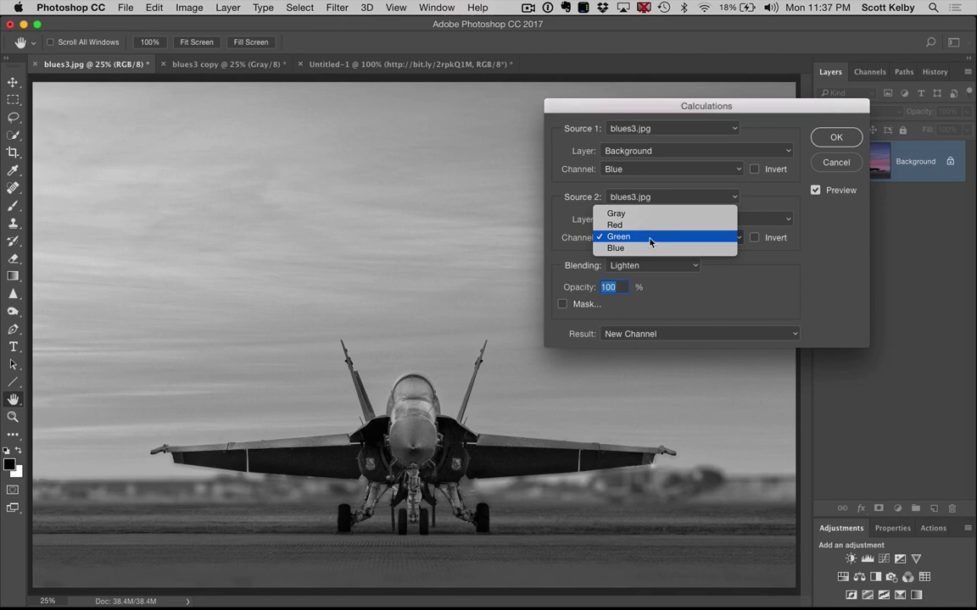
left_click(651, 229)
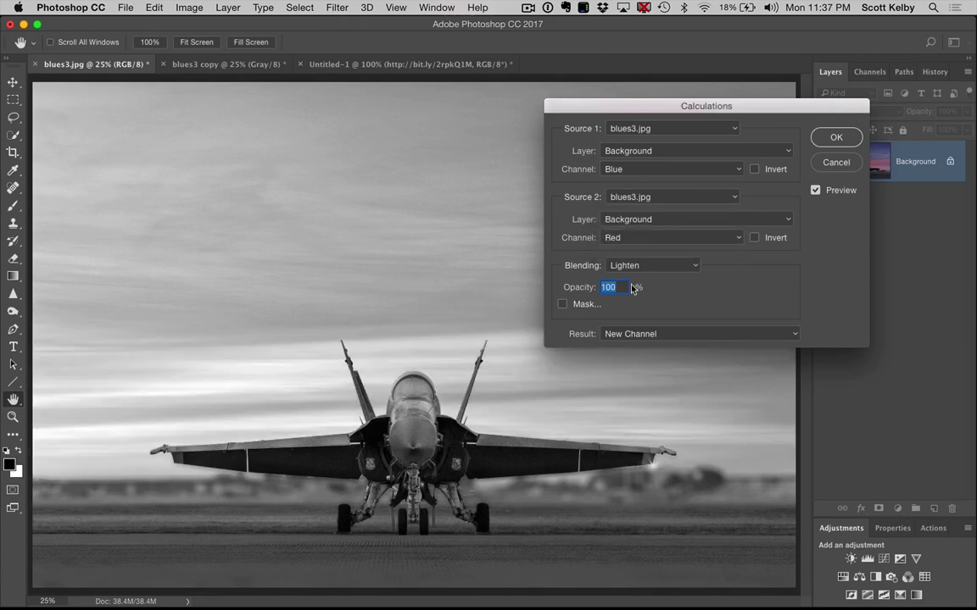
left_click_drag(587, 288, 573, 293)
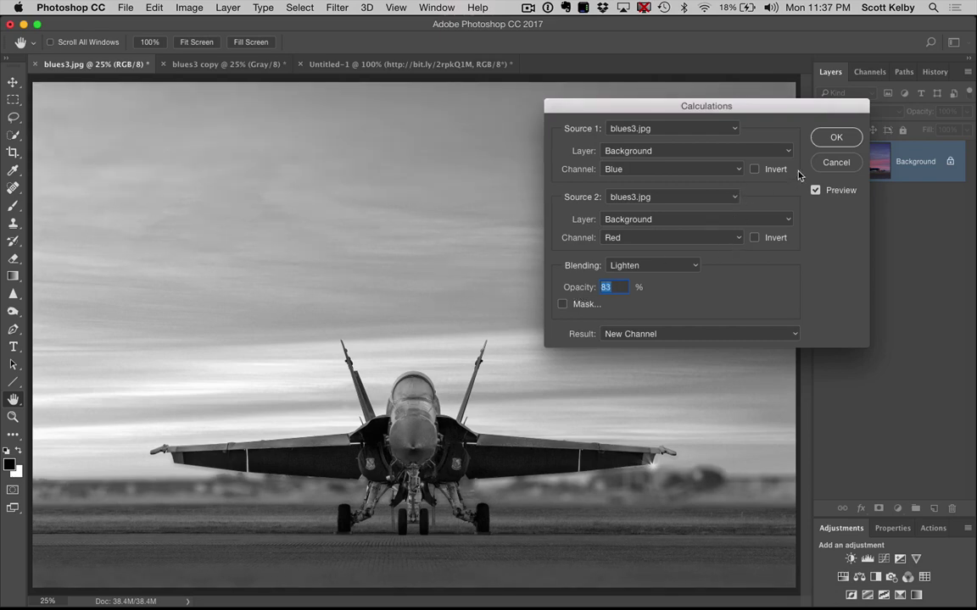
left_click(835, 139)
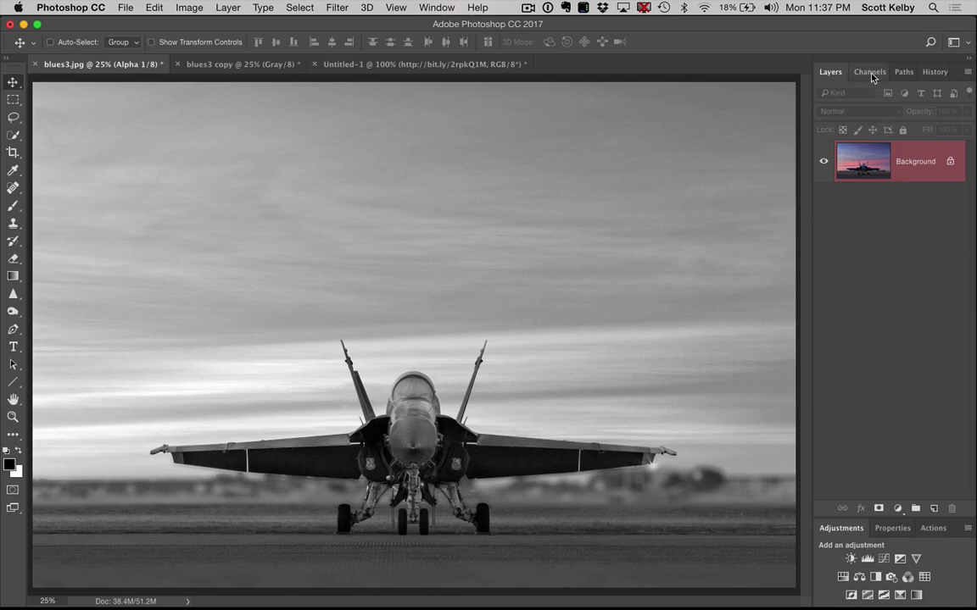
Compare the RGB composite with the Alpha 1 channel in the Channels panel.
left_click(869, 72)
left_click(856, 106)
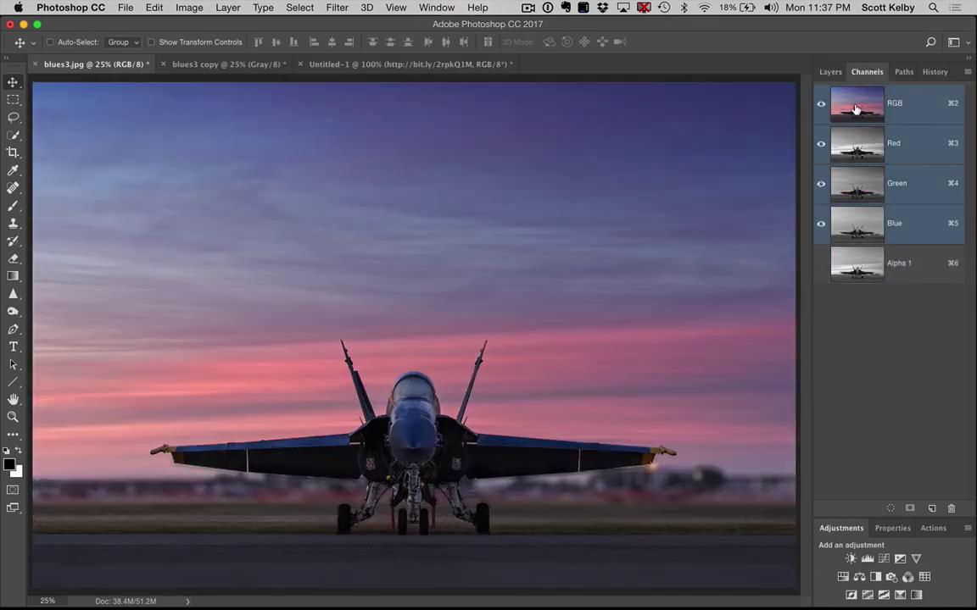
left_click(870, 265)
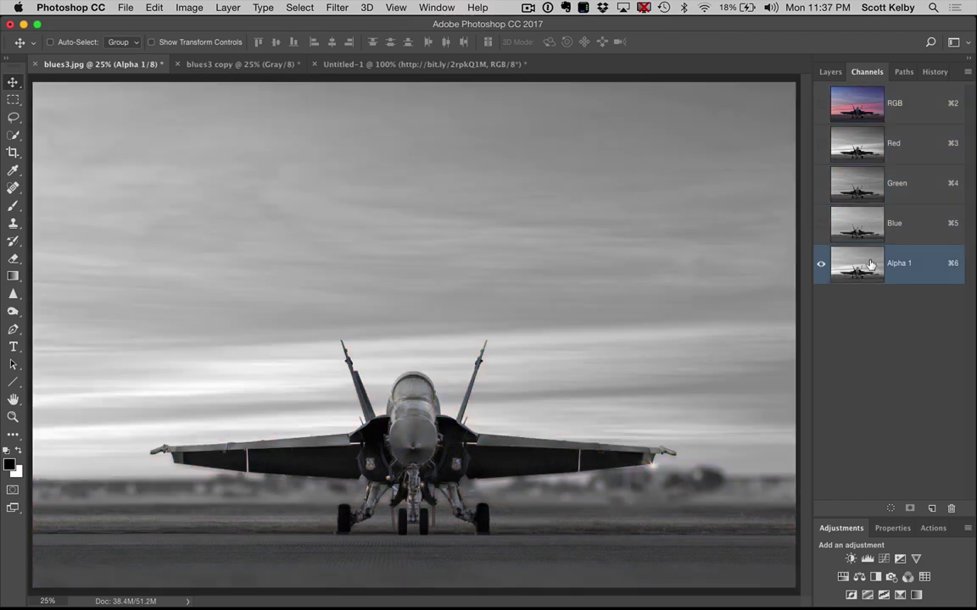
left_click(822, 76)
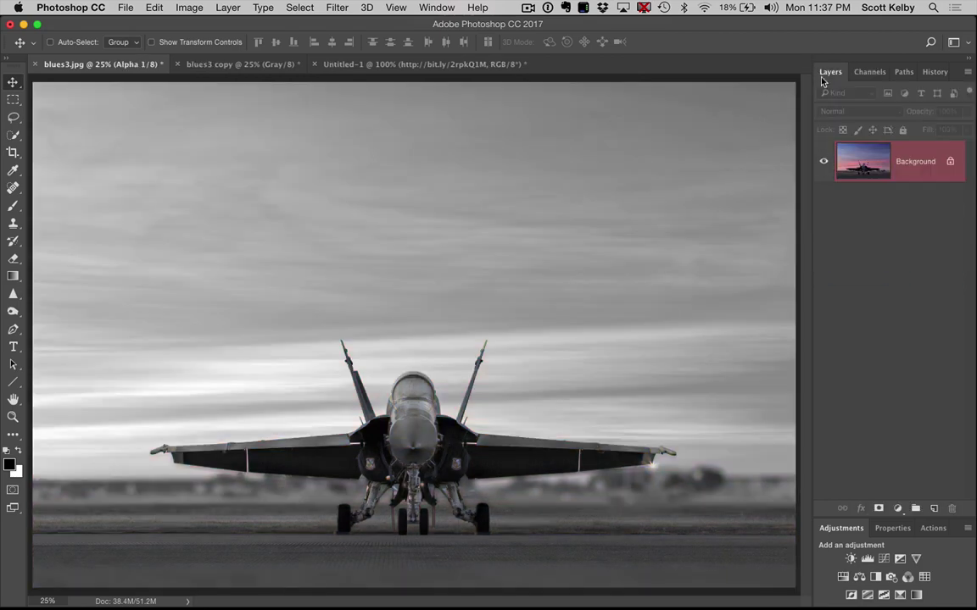
Choose Image > Mode > Grayscale for blues3.jpg.
left_click(189, 9)
mouse_move(195, 24)
left_click(348, 40)
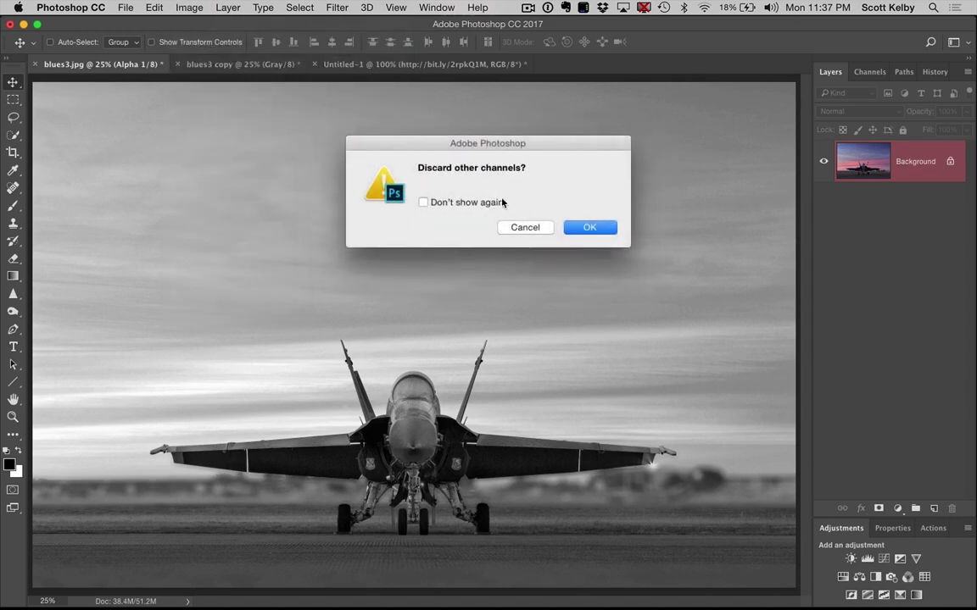
Discard the other channels, then view the flat grayscale blues3 copy for comparison.
left_click(590, 227)
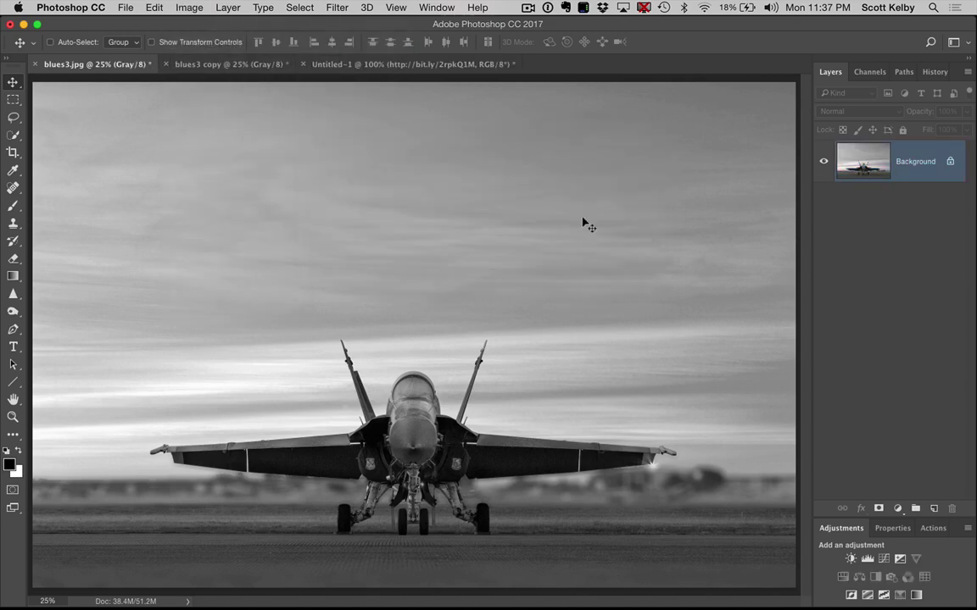
left_click(249, 68)
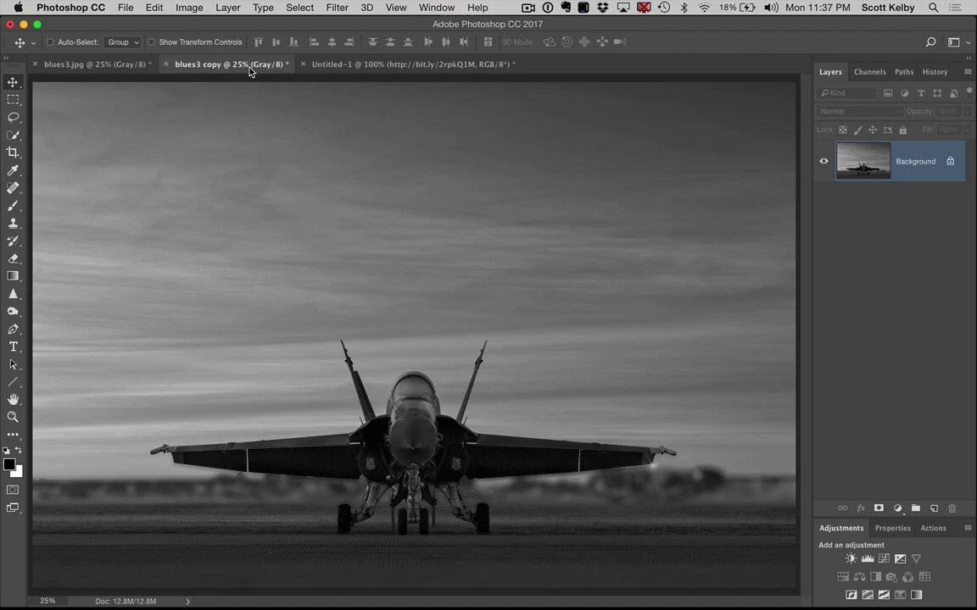